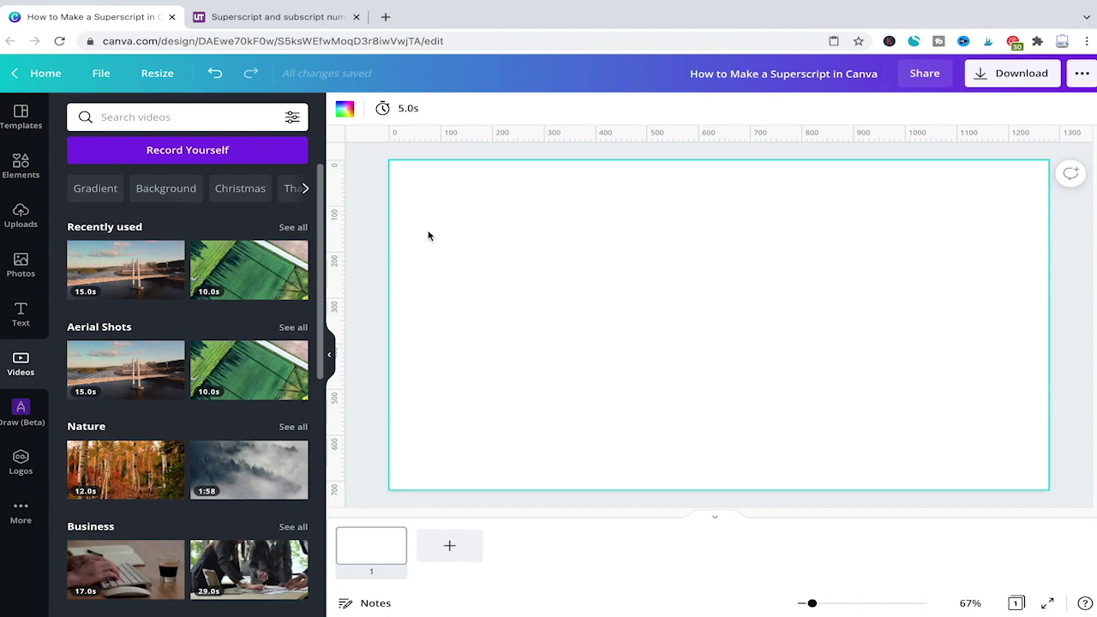
# Copy the cubic meters M³ example from the Unicode superscript numbers page, then return to Canva.
pyautogui.click(276, 19)
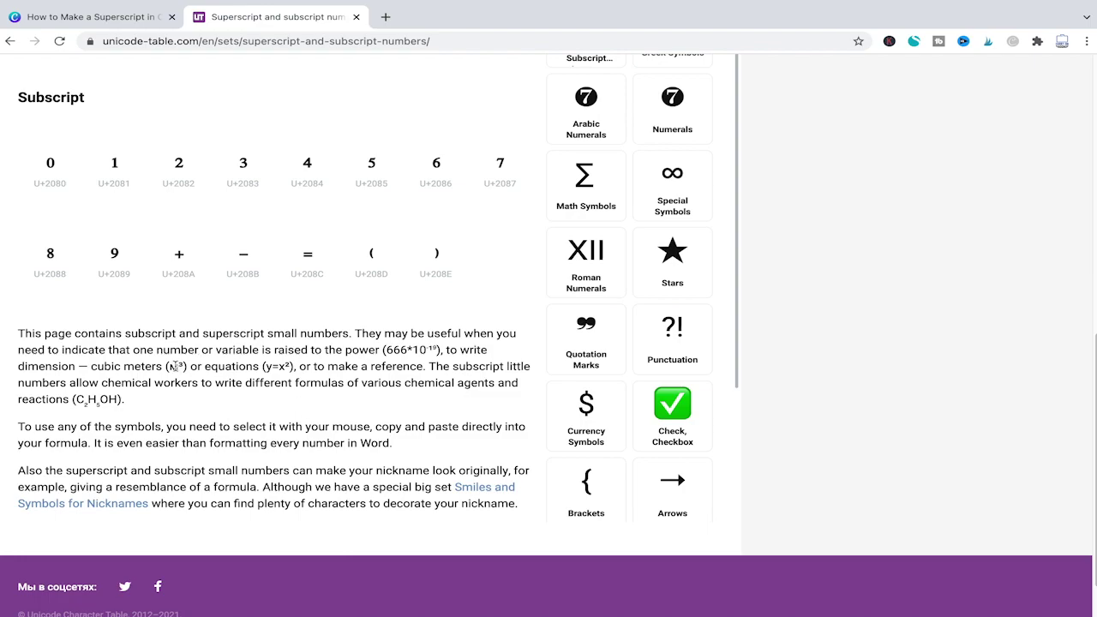
pyautogui.moveTo(167, 366); pyautogui.dragTo(185, 367)
pyautogui.click(94, 16)
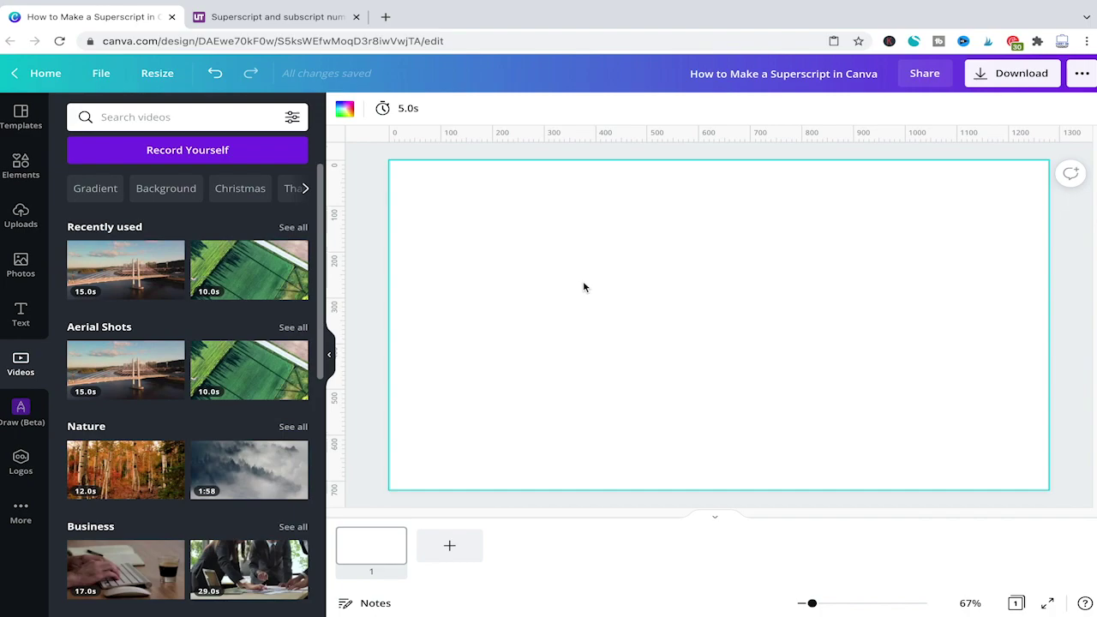
# Paste M³ onto the blank page and enlarge it to size 111 Open Sans Light text.
pyautogui.press('t')
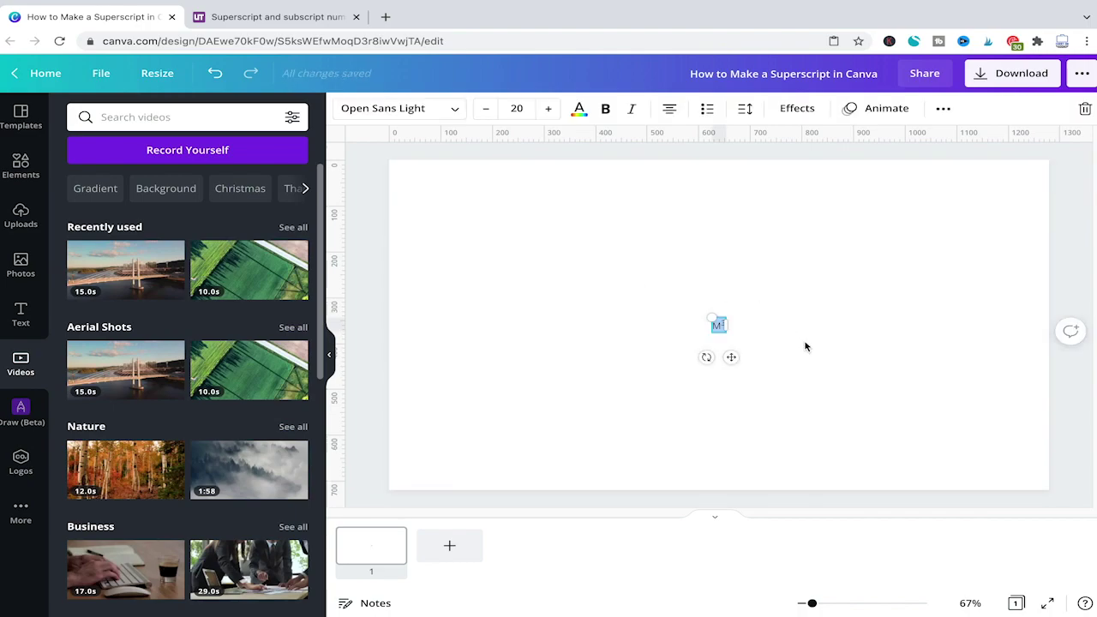
pyautogui.click(813, 371)
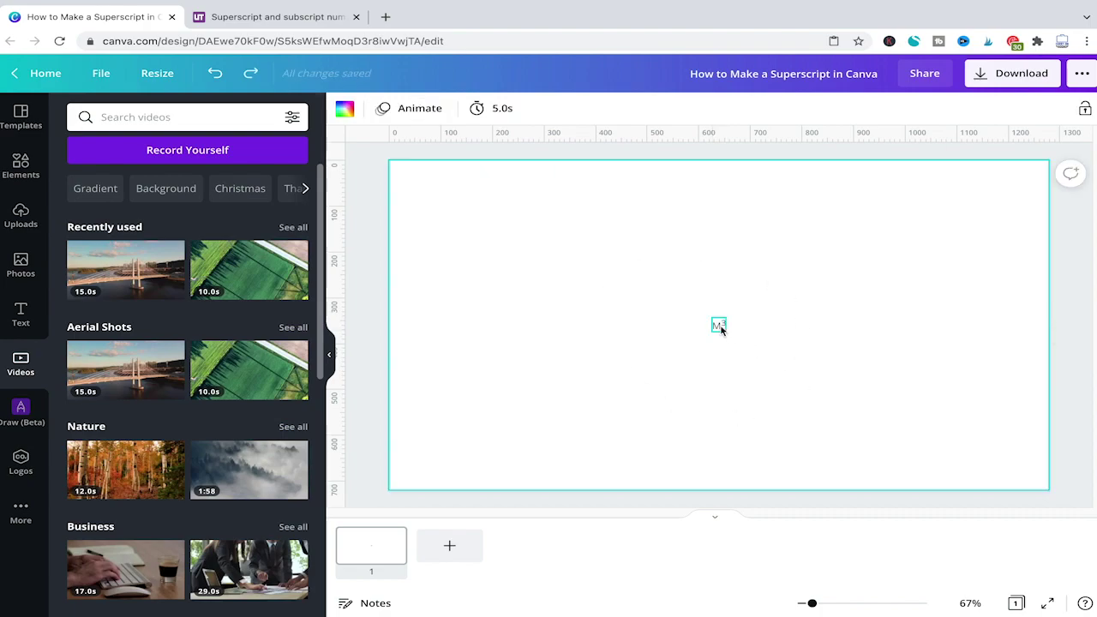
pyautogui.click(718, 325)
pyautogui.moveTo(705, 314); pyautogui.dragTo(645, 249)
pyautogui.click(747, 375)
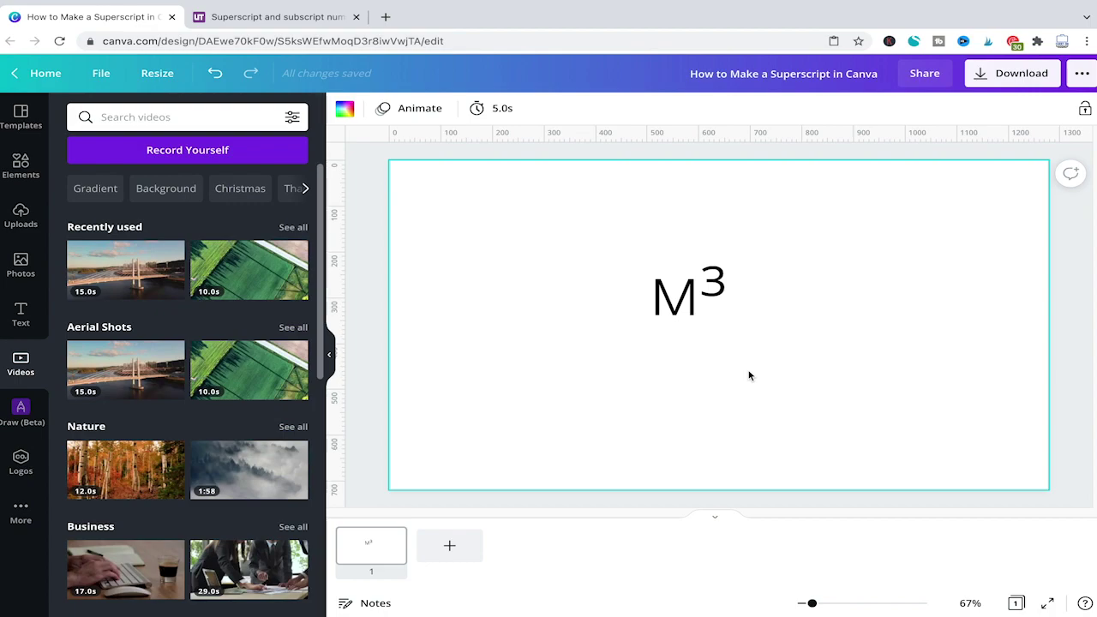
pyautogui.press('Tab')
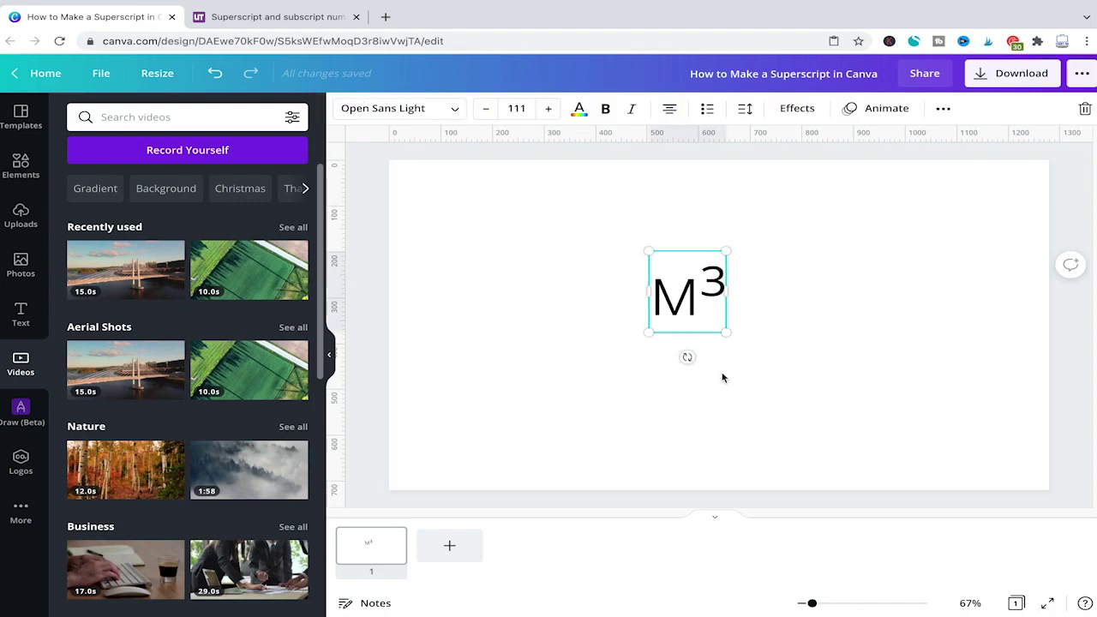
# Delete the pasted M³ and add an enlarged size 51.8 text box reading just 'M'.
pyautogui.press('Delete')
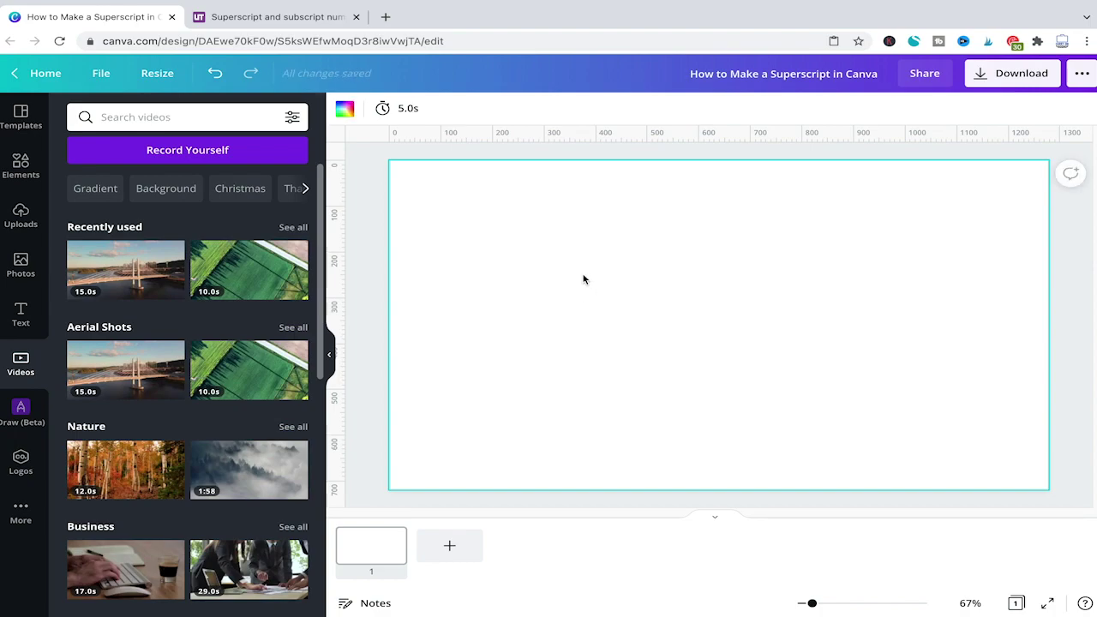
pyautogui.press('t')
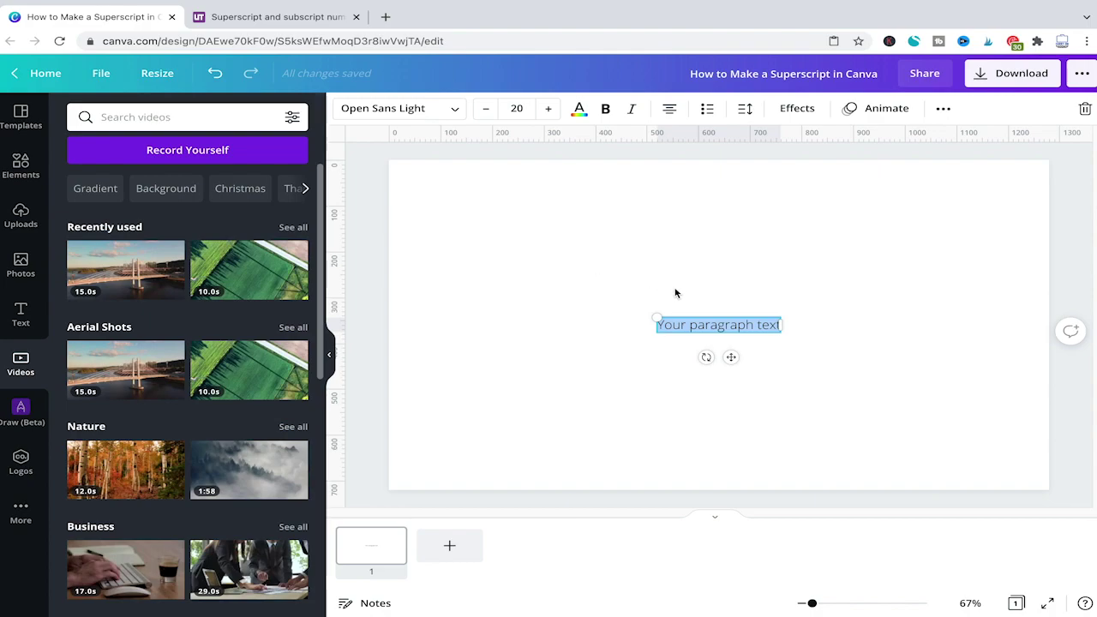
pyautogui.click(731, 352)
pyautogui.click(725, 326)
pyautogui.moveTo(654, 314); pyautogui.dragTo(468, 225)
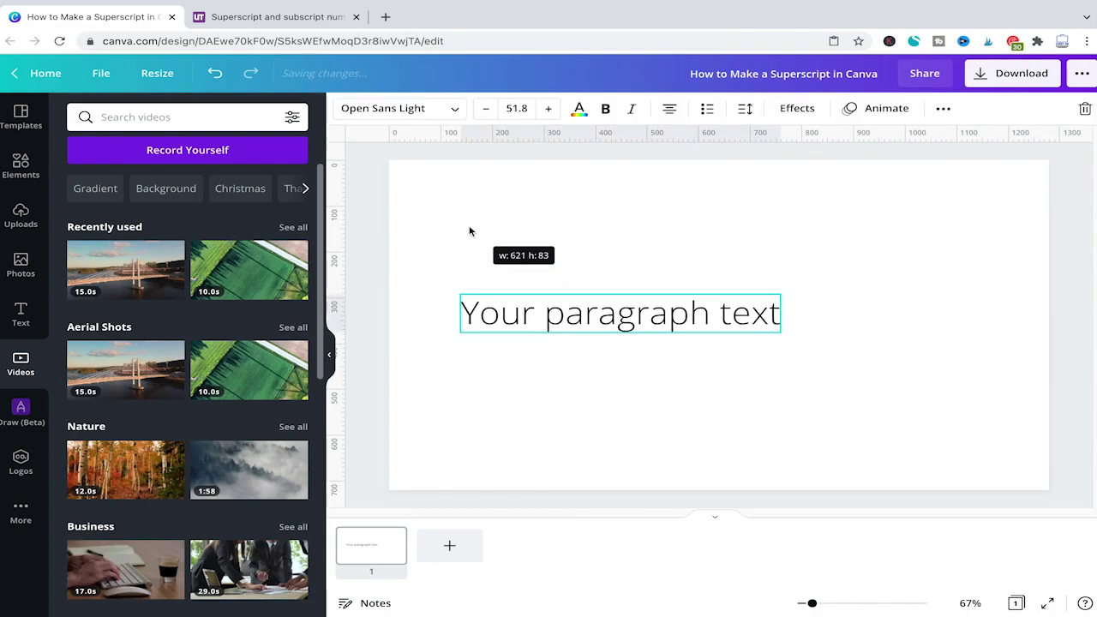
pyautogui.click(618, 311)
pyautogui.click(618, 309)
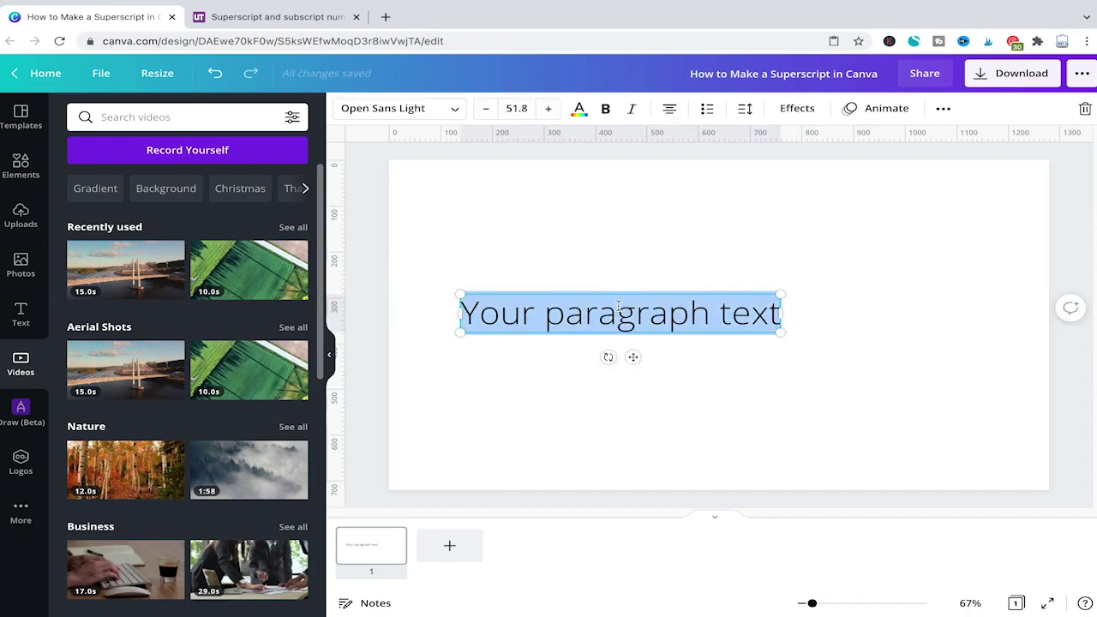
pyautogui.press('BackSpace')
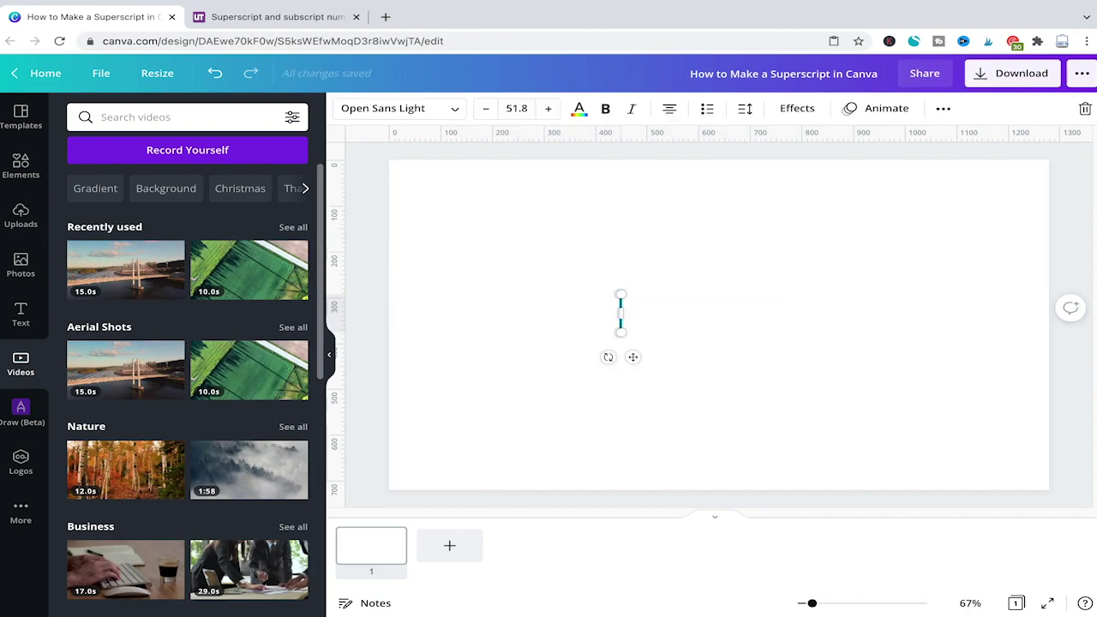
pyautogui.write('M')
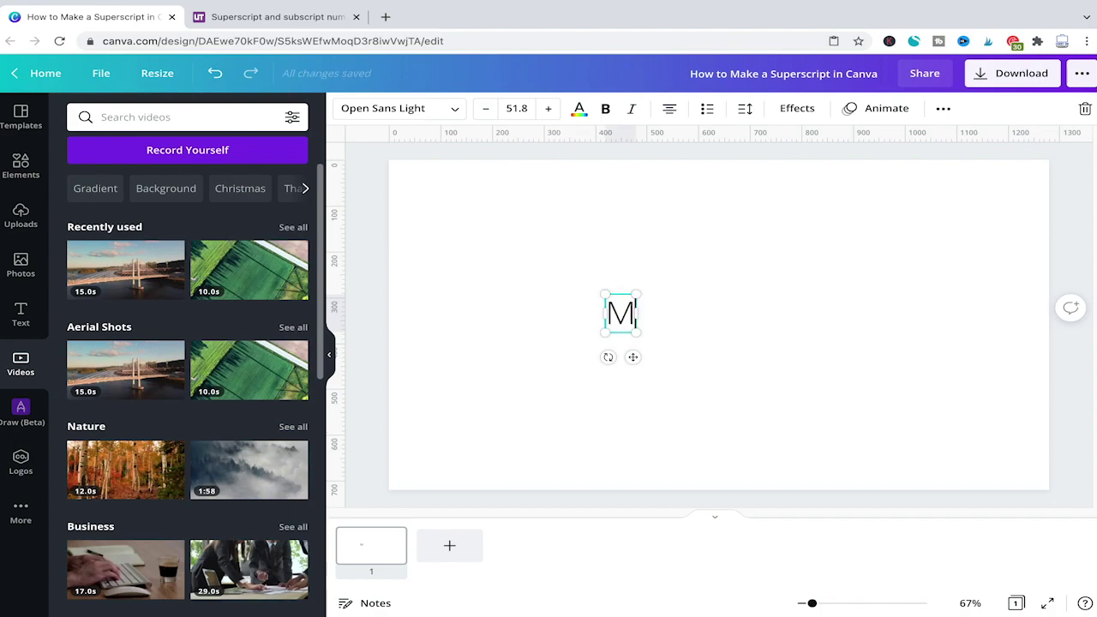
# Add a separate text box reading '3' to the right of the M.
pyautogui.click(761, 320)
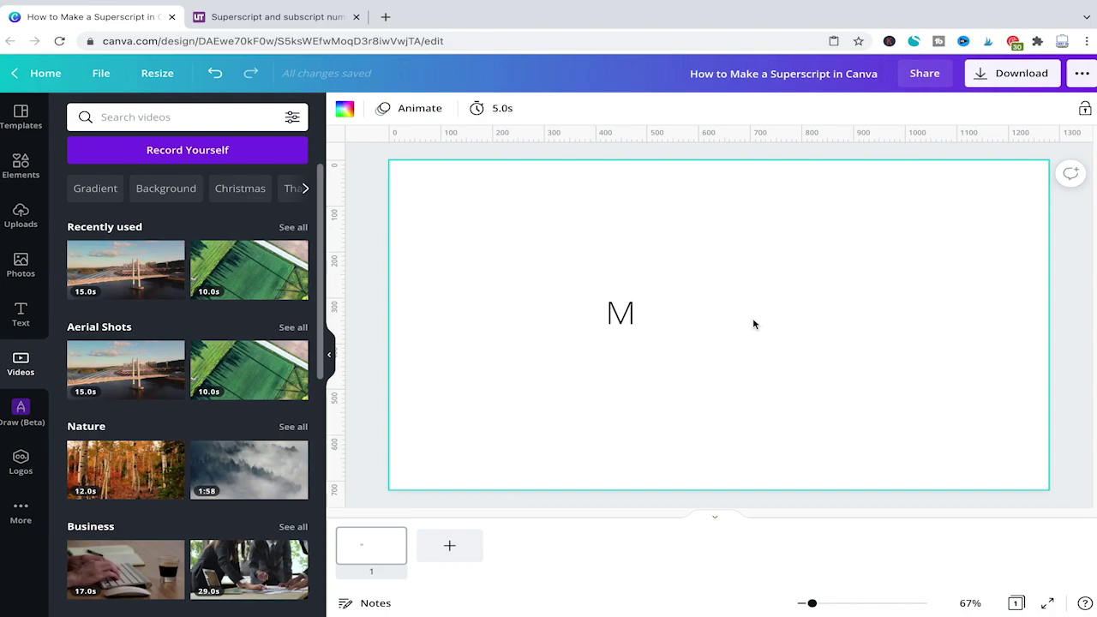
pyautogui.press('t')
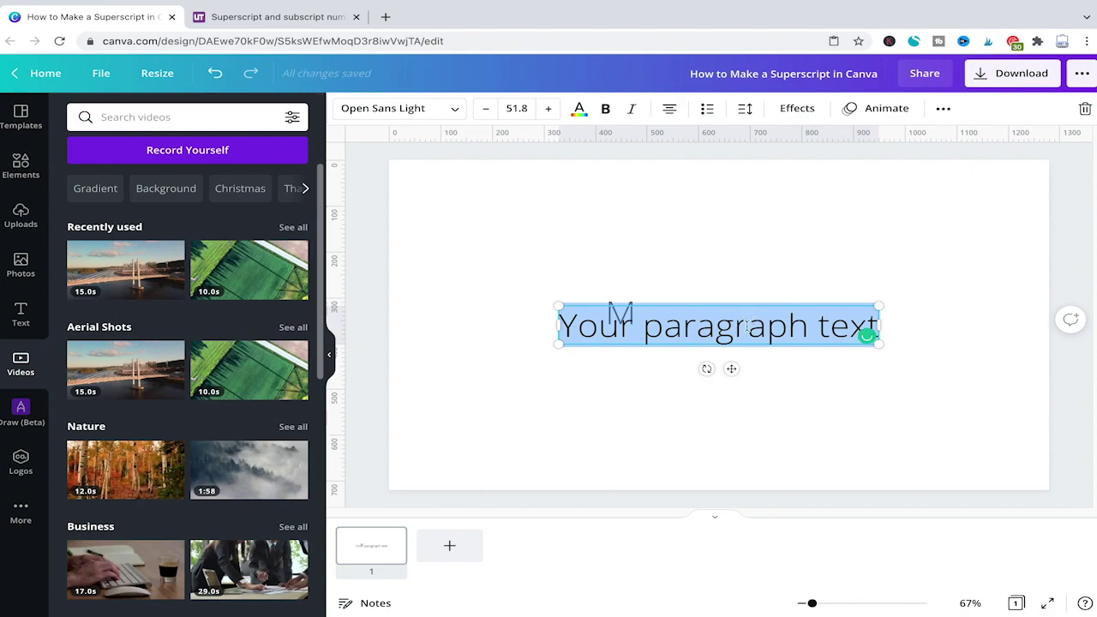
pyautogui.tripleClick(735, 326)
pyautogui.press('BackSpace')
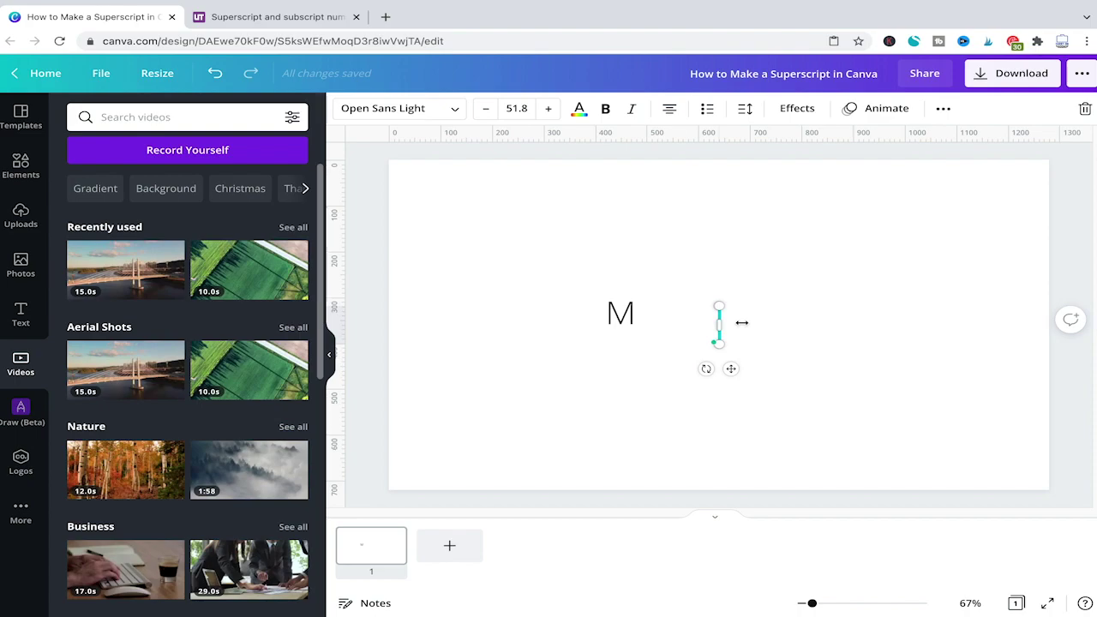
pyautogui.write('3')
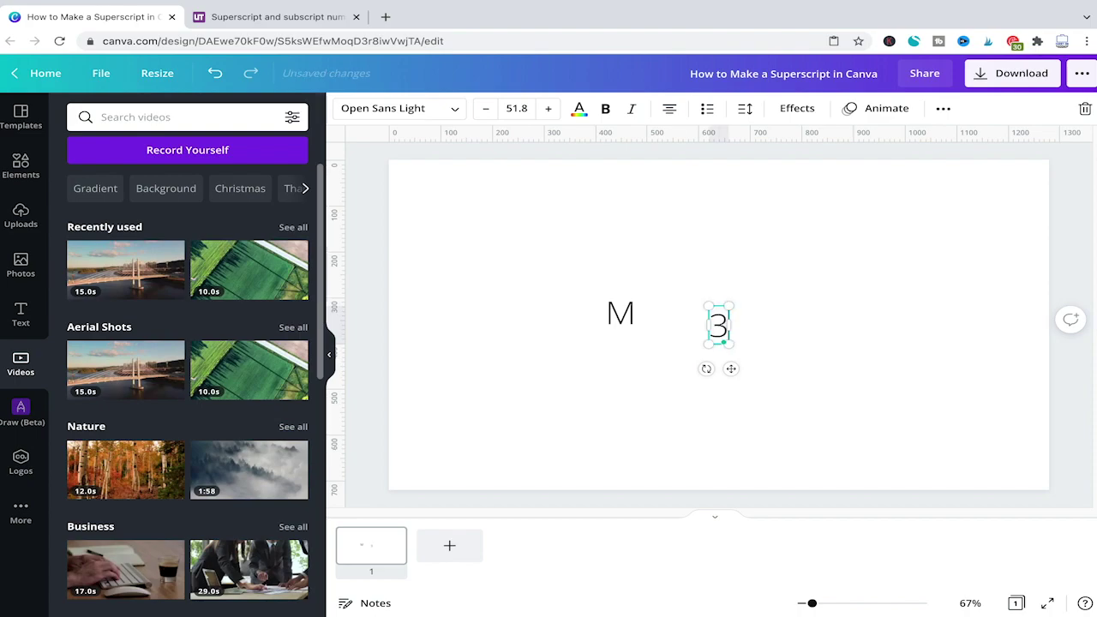
pyautogui.click(728, 249)
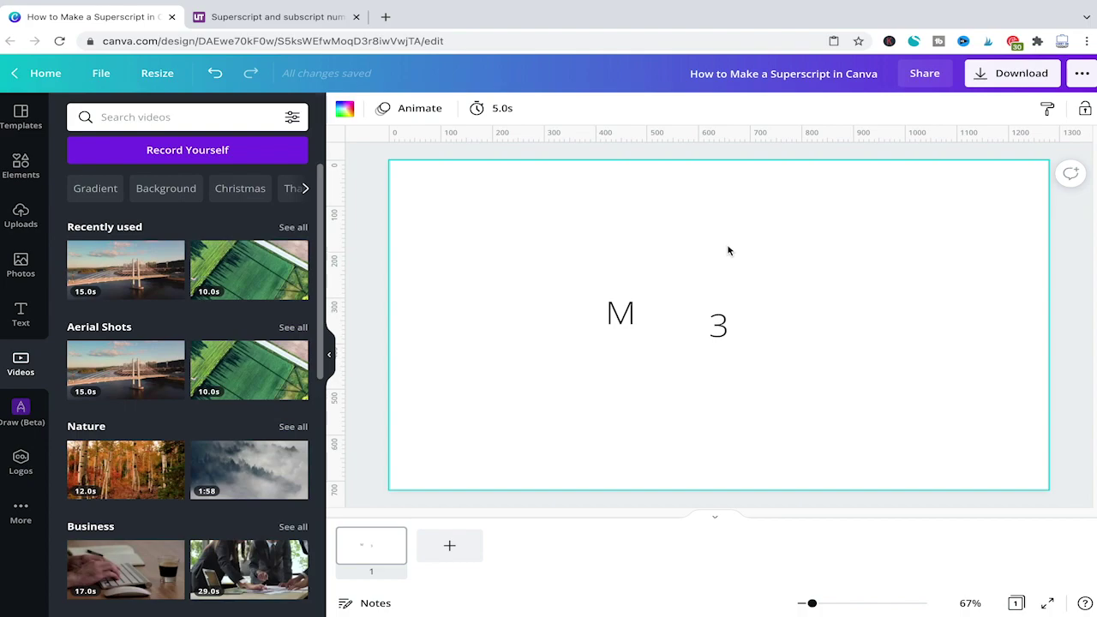
# Move the 3 to the M's upper right and shrink it to size 25.6.
pyautogui.click(718, 326)
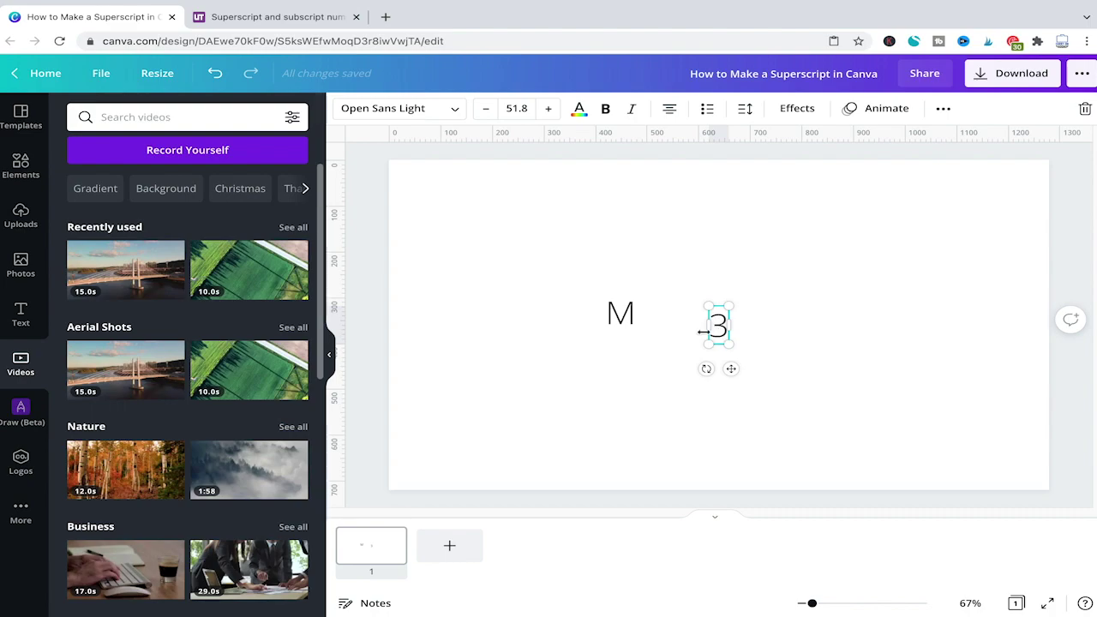
pyautogui.moveTo(720, 327); pyautogui.dragTo(644, 286)
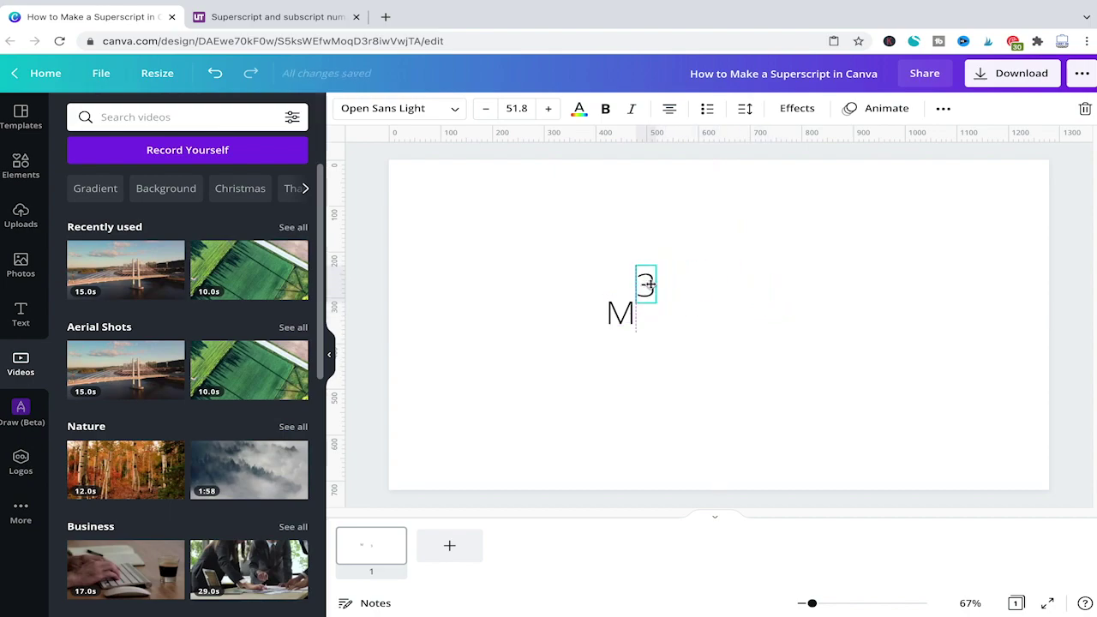
pyautogui.moveTo(657, 262); pyautogui.dragTo(640, 297)
pyautogui.click(705, 346)
pyautogui.click(640, 297)
pyautogui.click(548, 365)
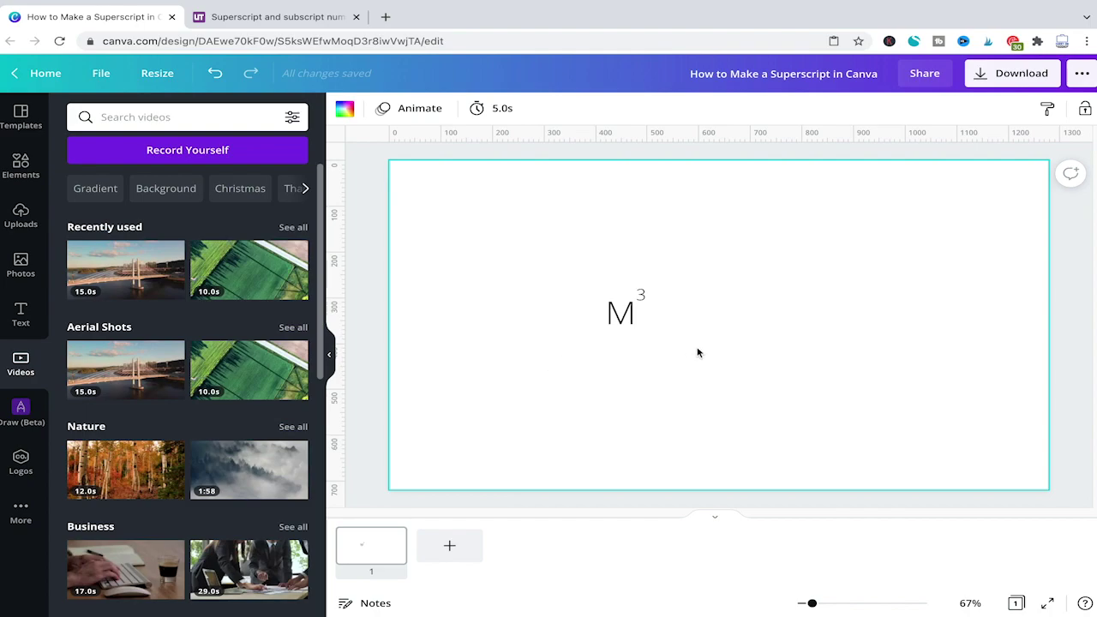
# Group the M and small 3 into one element and move it toward the page's top-left.
pyautogui.moveTo(464, 185); pyautogui.dragTo(803, 419)
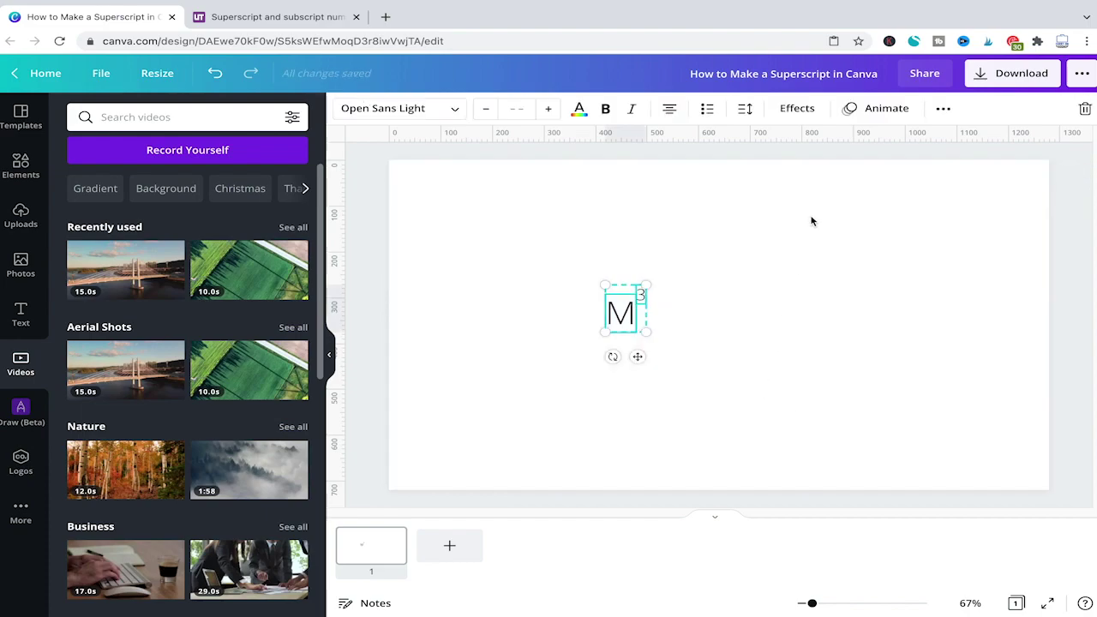
pyautogui.click(942, 107)
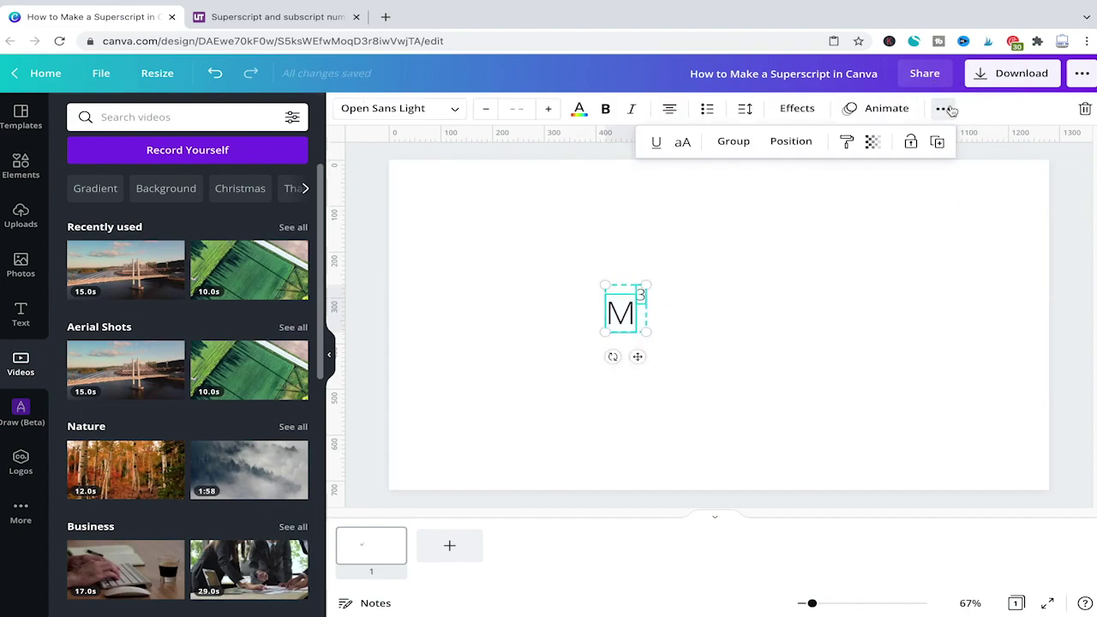
pyautogui.click(732, 142)
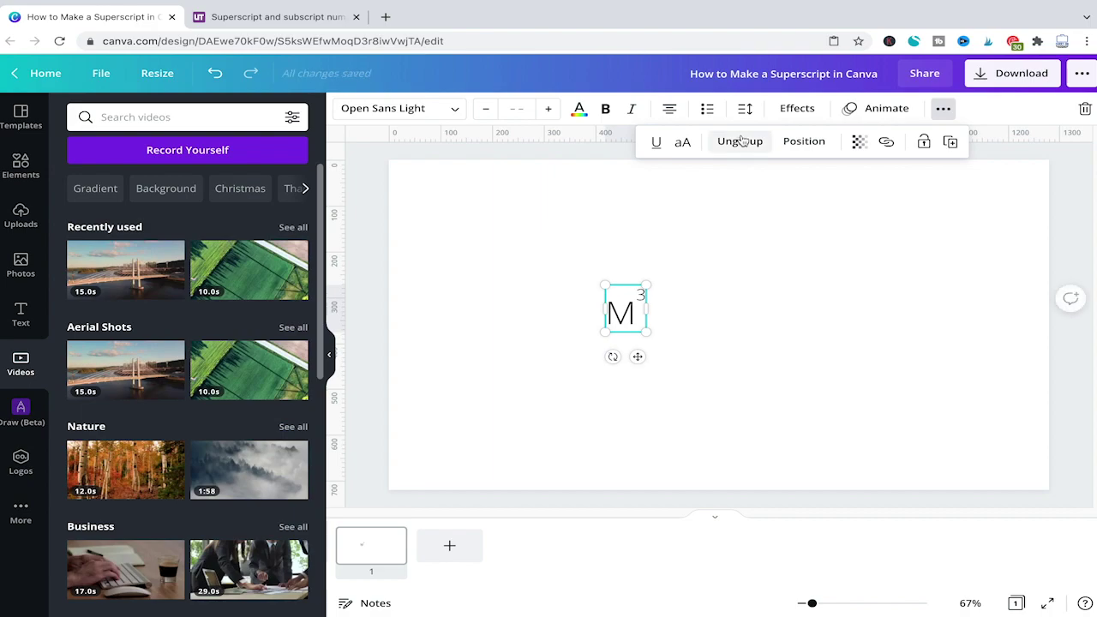
pyautogui.click(767, 311)
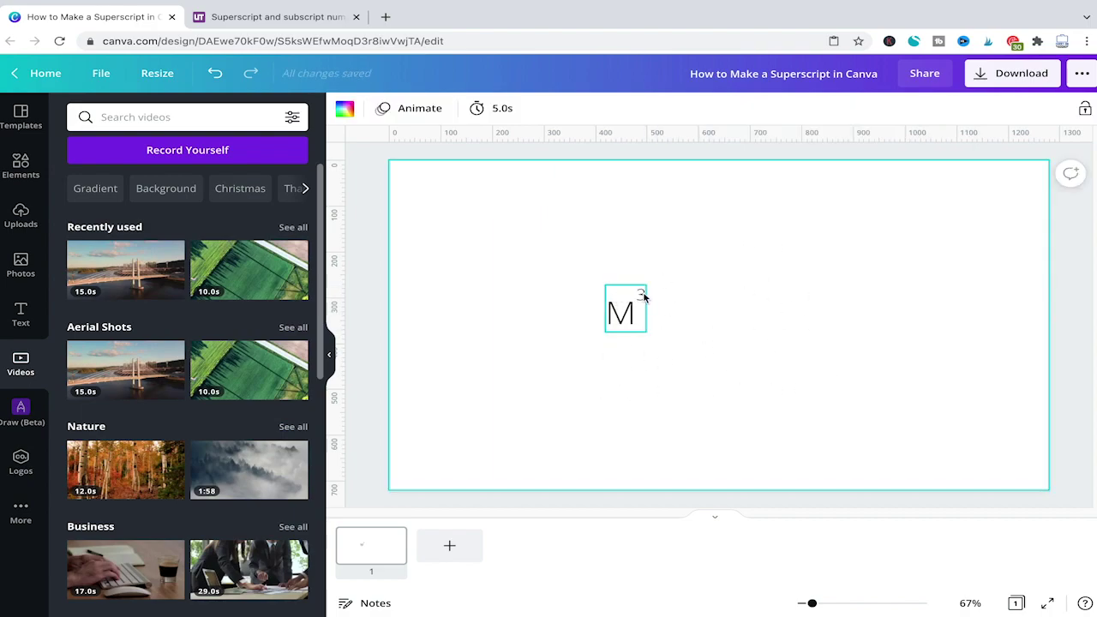
pyautogui.click(624, 323)
pyautogui.moveTo(624, 317); pyautogui.dragTo(533, 298)
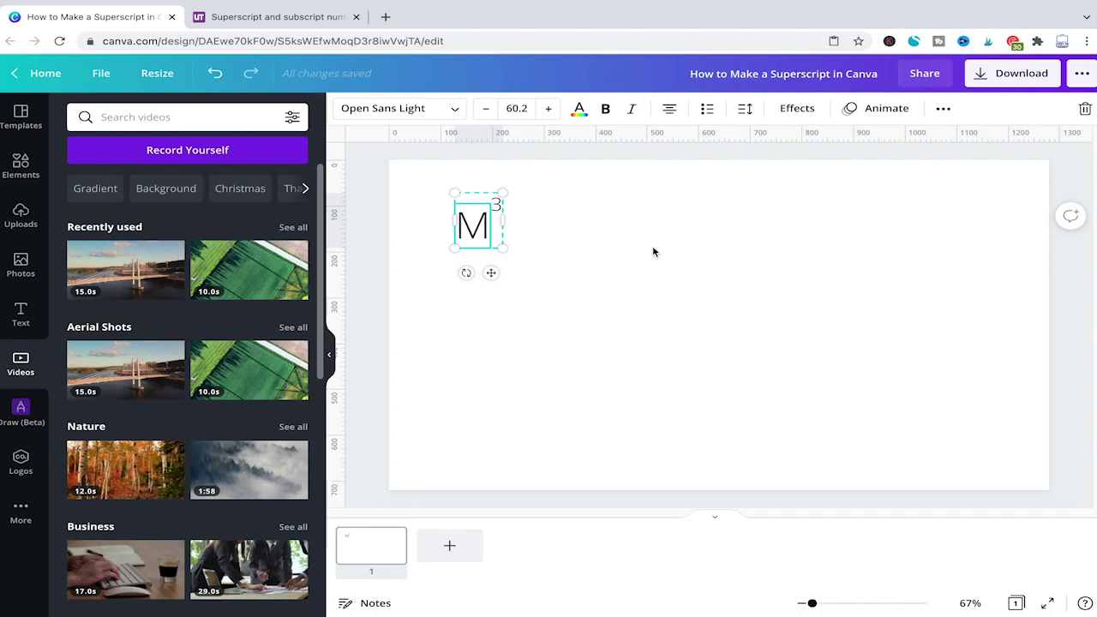